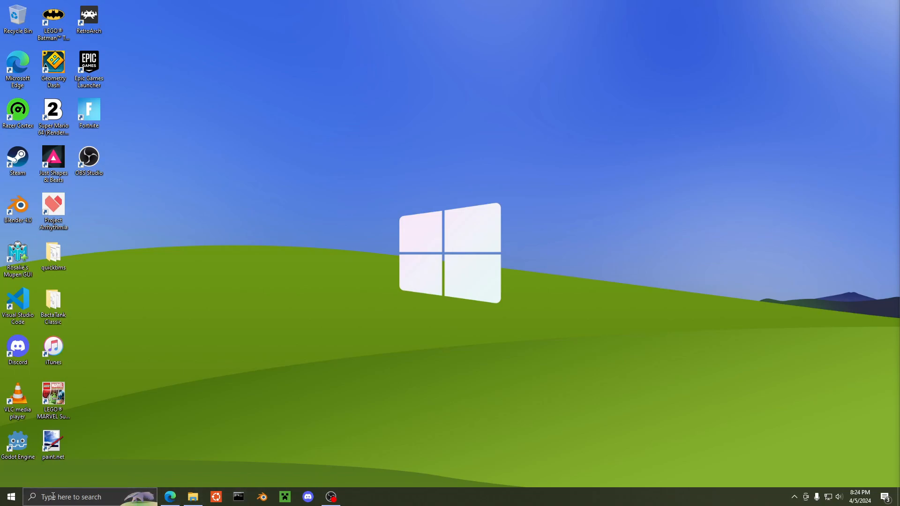
- Confirm Windows Subsystem for Linux and Virtual Machine Platform are enabled in 'Turn Windows features on or off' and apply
{"action": "left_click", "coordinate": [83, 496]}
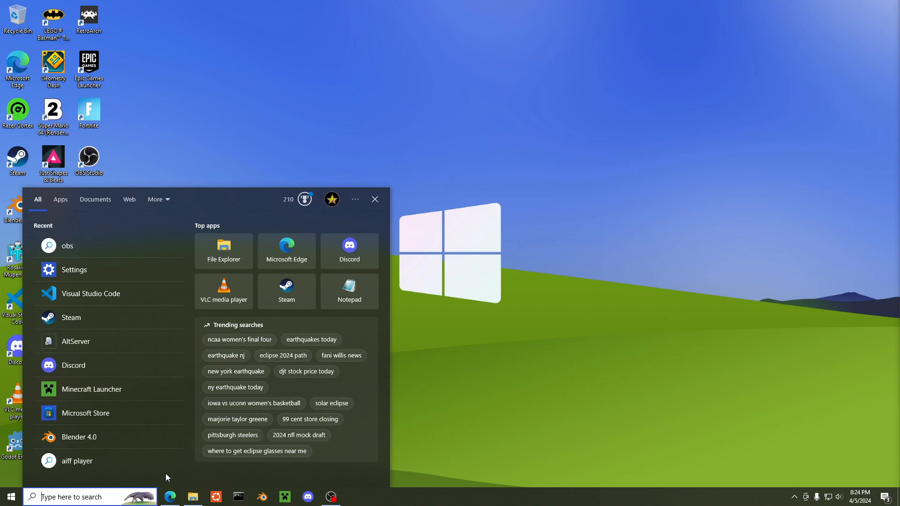
{"action": "type", "text": "enable"}
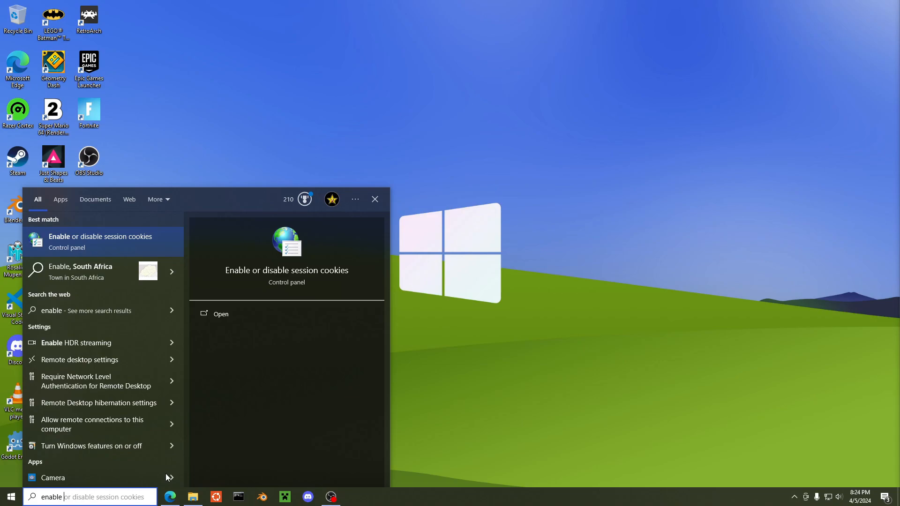
{"action": "key", "text": "BackSpace"}
{"action": "key", "text": "BackSpace"}
{"action": "key", "text": "BackSpace"}
{"action": "key", "text": "BackSpace"}
{"action": "key", "text": "BackSpace"}
{"action": "key", "text": "BackSpace"}
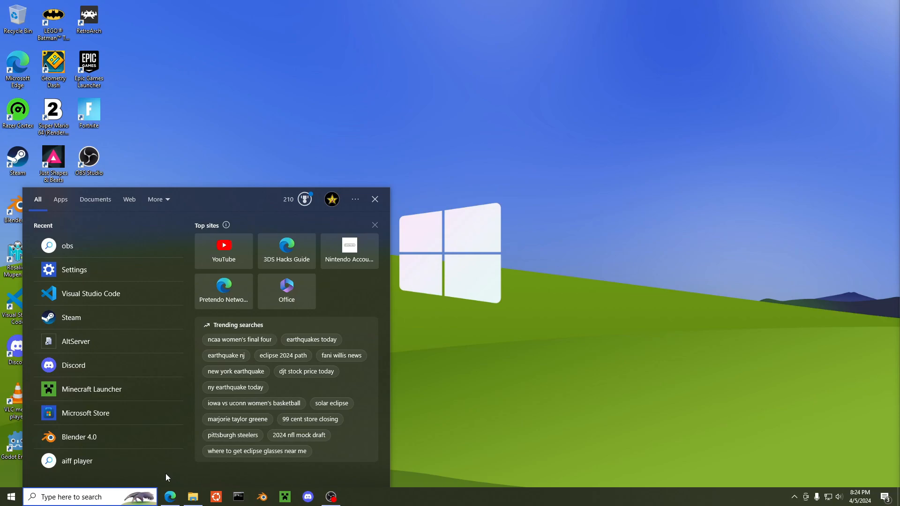
{"action": "type", "text": "windows "}
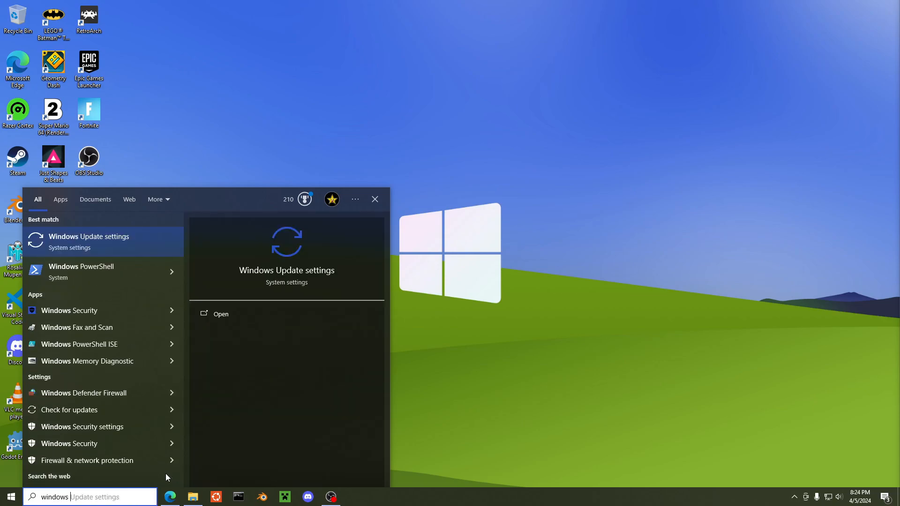
{"action": "type", "text": "fea"}
{"action": "key", "text": "Return"}
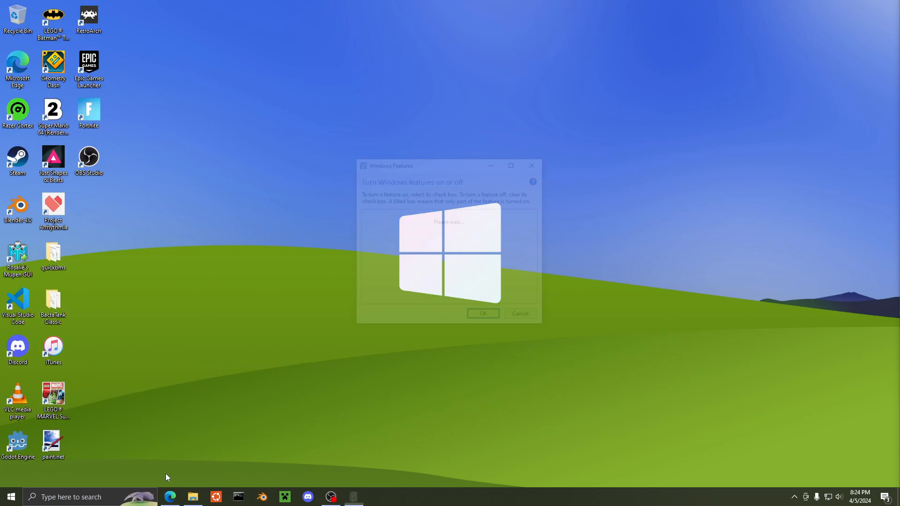
{"action": "scroll", "coordinate": [426, 270], "scroll_direction": "down", "scroll_amount": 1}
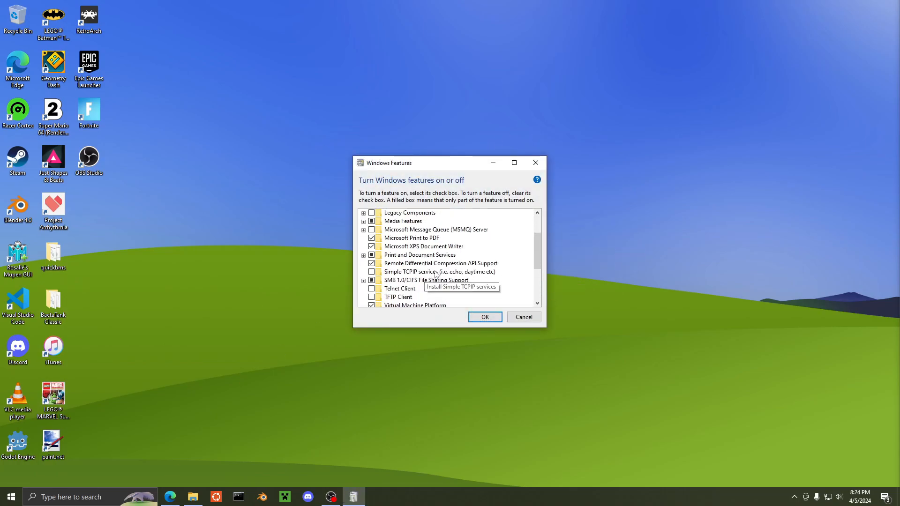
{"action": "scroll", "coordinate": [423, 266], "scroll_direction": "down", "scroll_amount": 1}
{"action": "scroll", "coordinate": [415, 265], "scroll_direction": "down", "scroll_amount": 1}
{"action": "scroll", "coordinate": [395, 262], "scroll_direction": "down", "scroll_amount": 1}
{"action": "scroll", "coordinate": [392, 264], "scroll_direction": "down", "scroll_amount": 1}
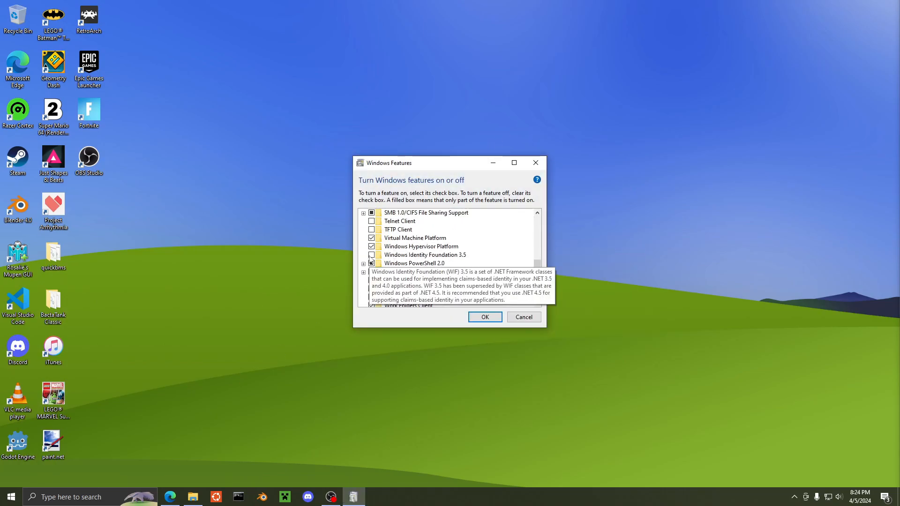
{"action": "scroll", "coordinate": [376, 281], "scroll_direction": "down", "scroll_amount": 1}
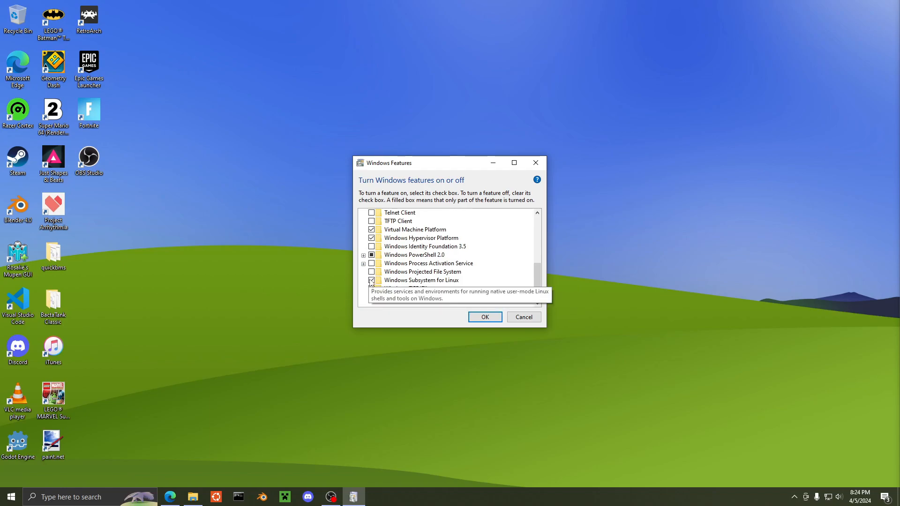
{"action": "left_click", "coordinate": [490, 320]}
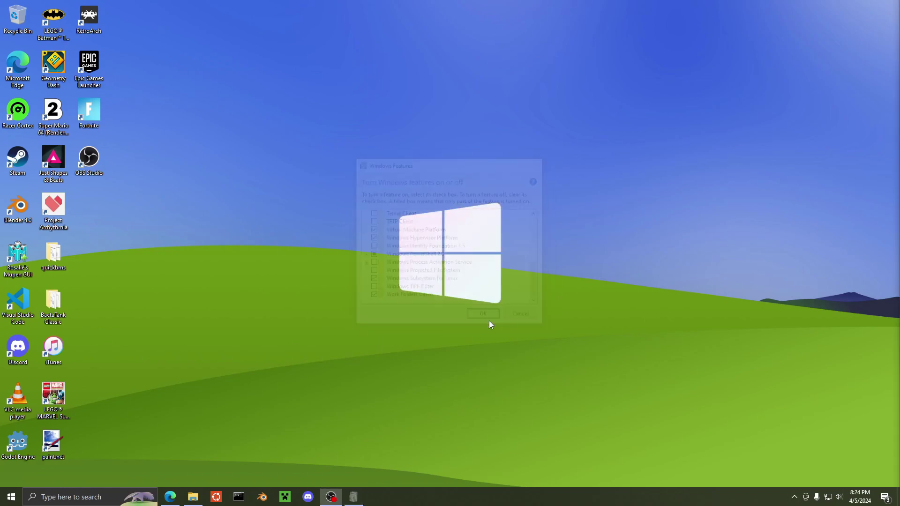
- Launch the Ubuntu WSL terminal from the taskbar and focus its window
{"action": "left_click", "coordinate": [85, 495]}
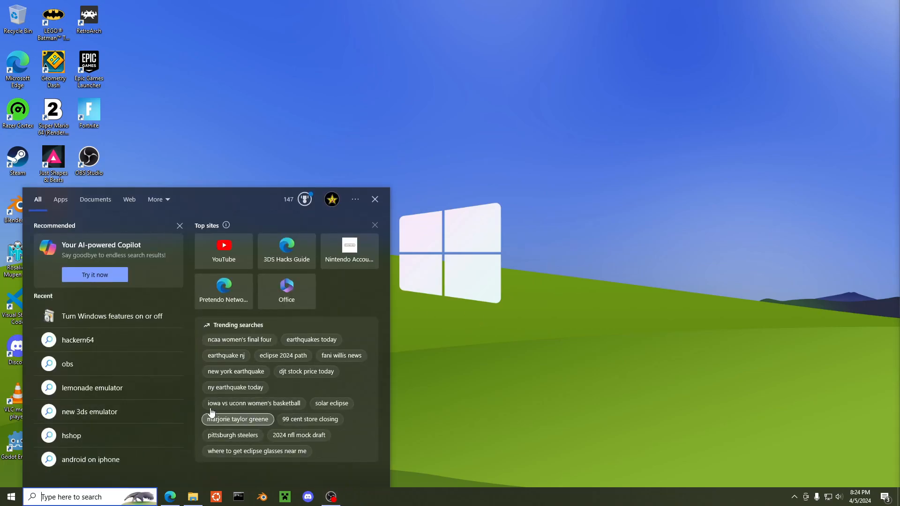
{"action": "left_click", "coordinate": [495, 415]}
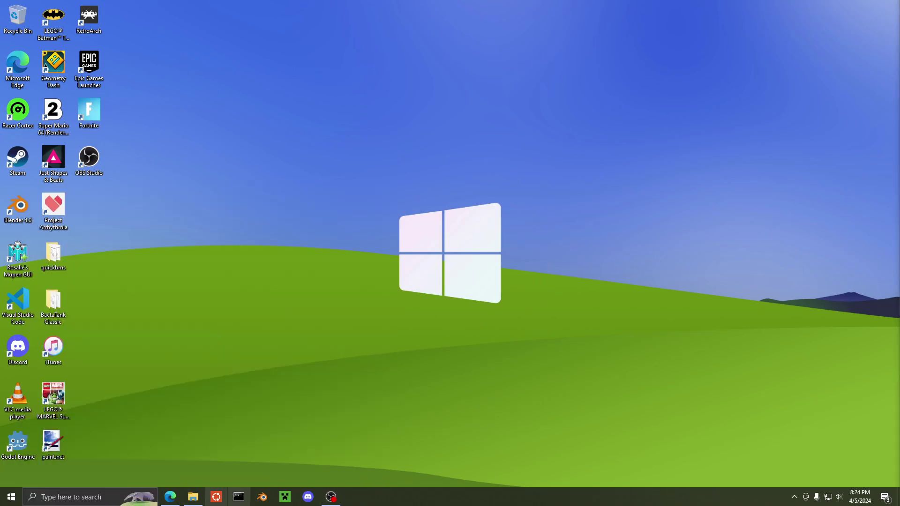
{"action": "left_click", "coordinate": [216, 498]}
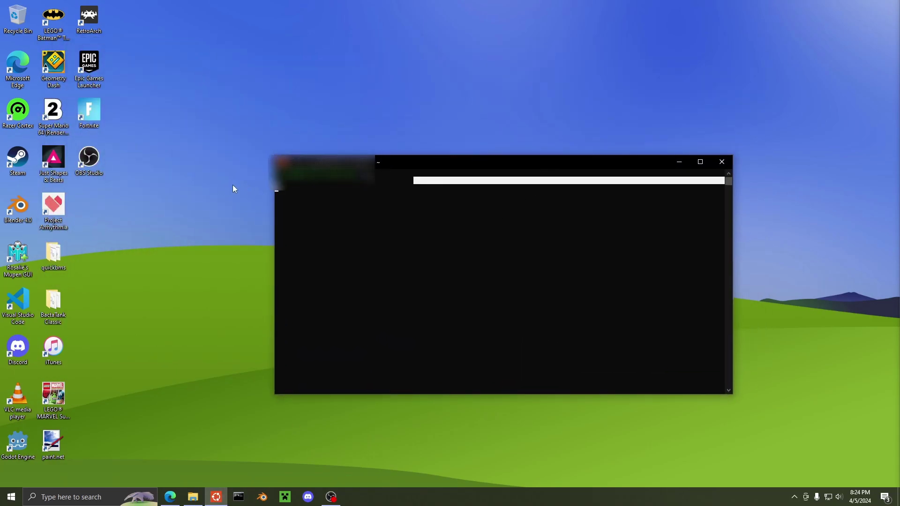
{"action": "left_click", "coordinate": [236, 201]}
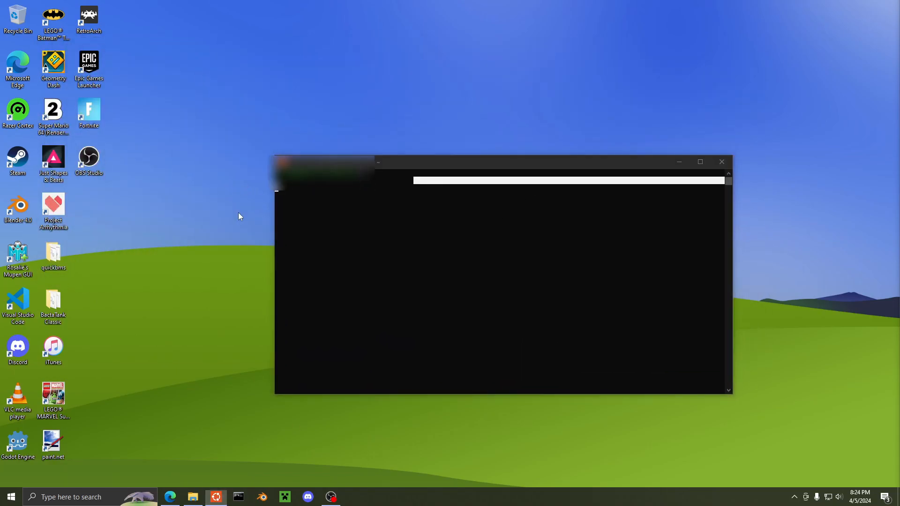
{"action": "left_click", "coordinate": [393, 184]}
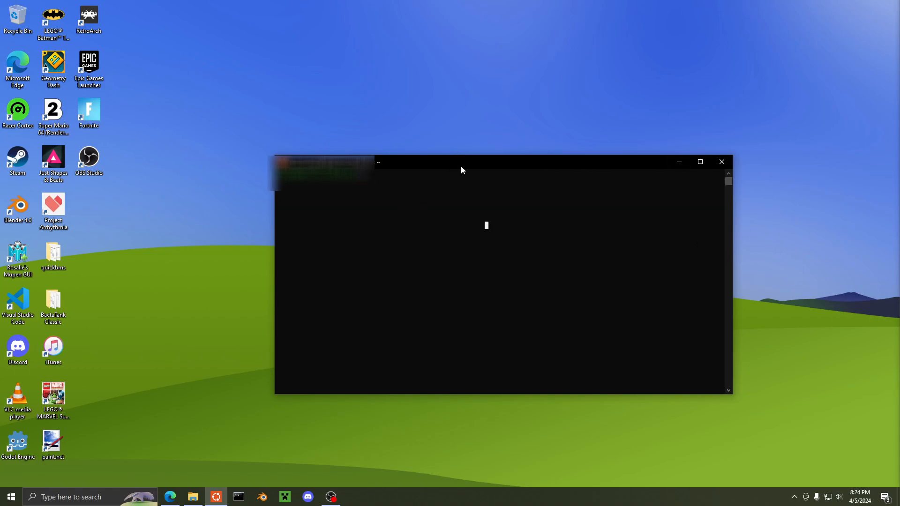
- Bring the Ubuntu terminal back to the foreground, ready at the shell prompt
{"action": "key", "text": "alt+Tab"}
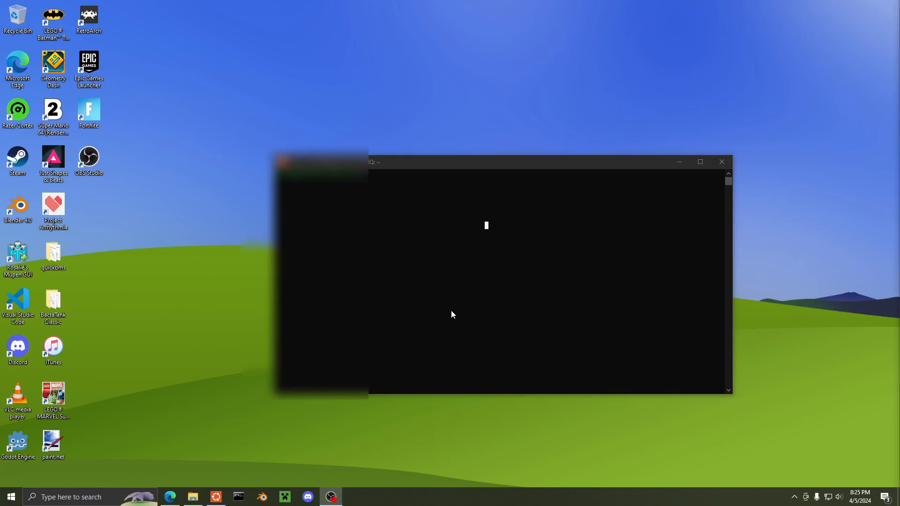
{"action": "left_click", "coordinate": [363, 419]}
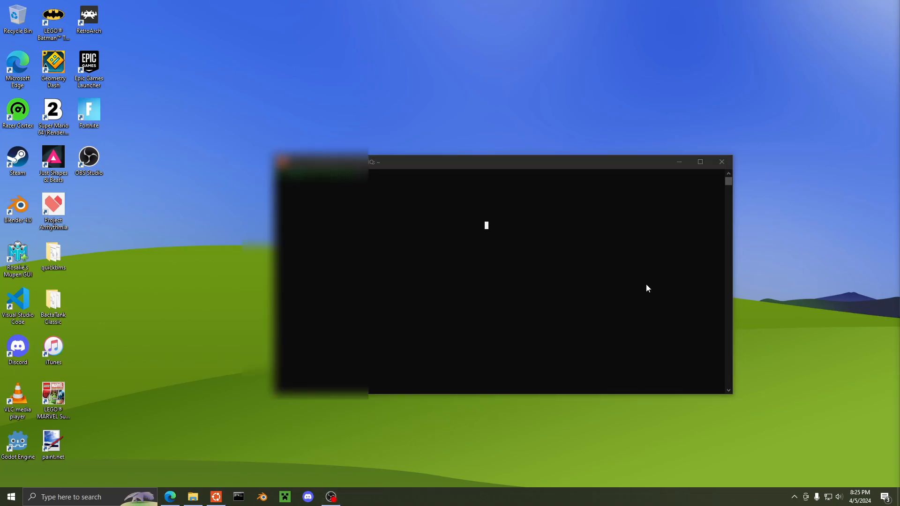
{"action": "left_click", "coordinate": [370, 174]}
{"action": "left_click", "coordinate": [560, 196]}
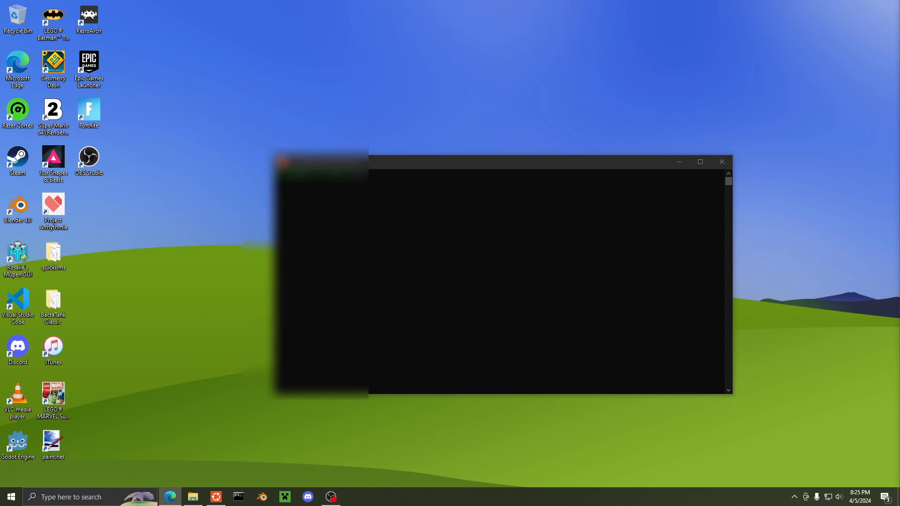
- Run sudo apt install -y for binutils-mips-linux-gnu, build-essential, git, libcapstone-dev, pkgconf and python3, entering the password
{"action": "left_click", "coordinate": [413, 182]}
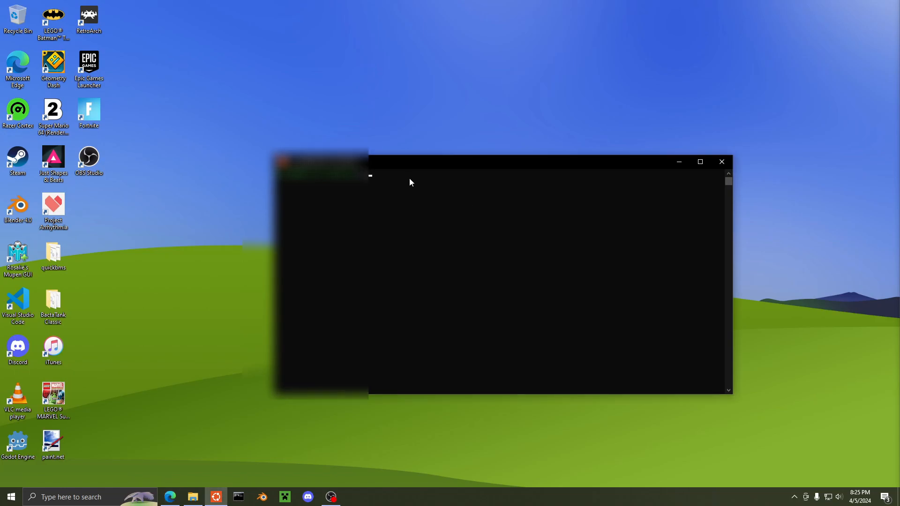
{"action": "right_click", "coordinate": [410, 182]}
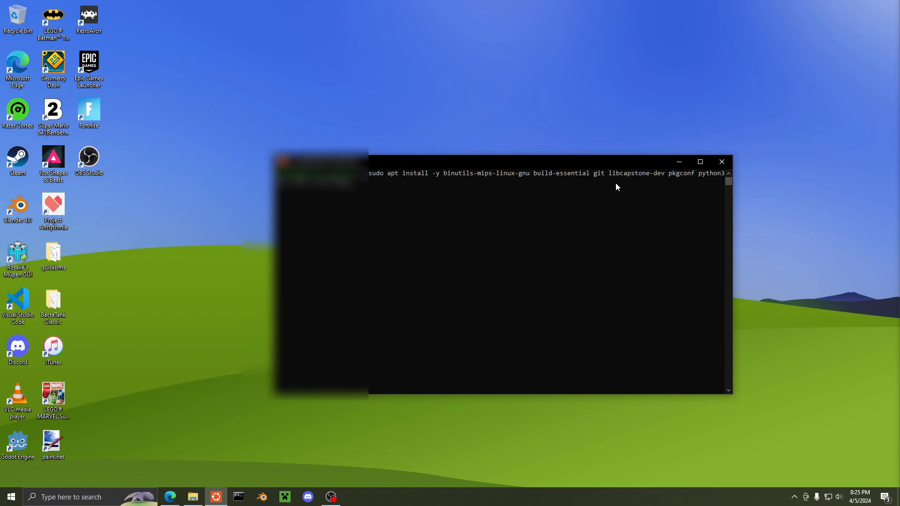
{"action": "key", "text": "Return"}
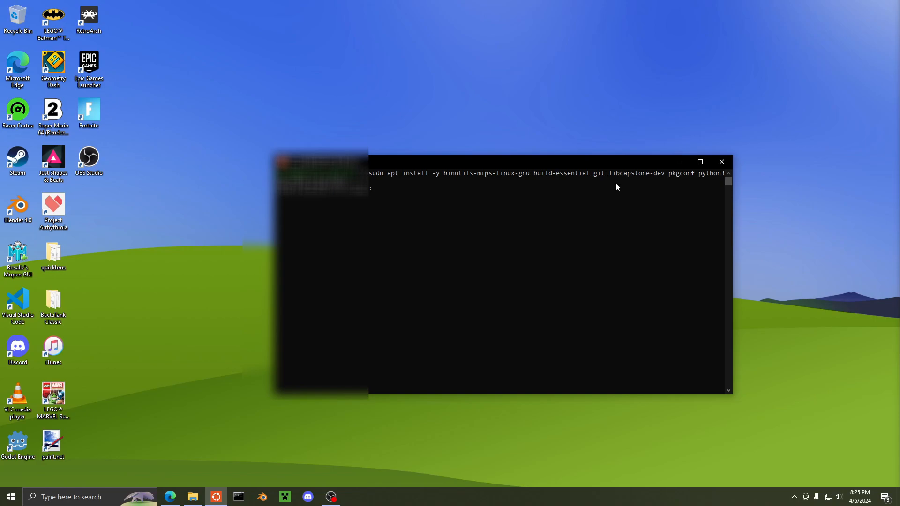
{"action": "key", "text": "Return"}
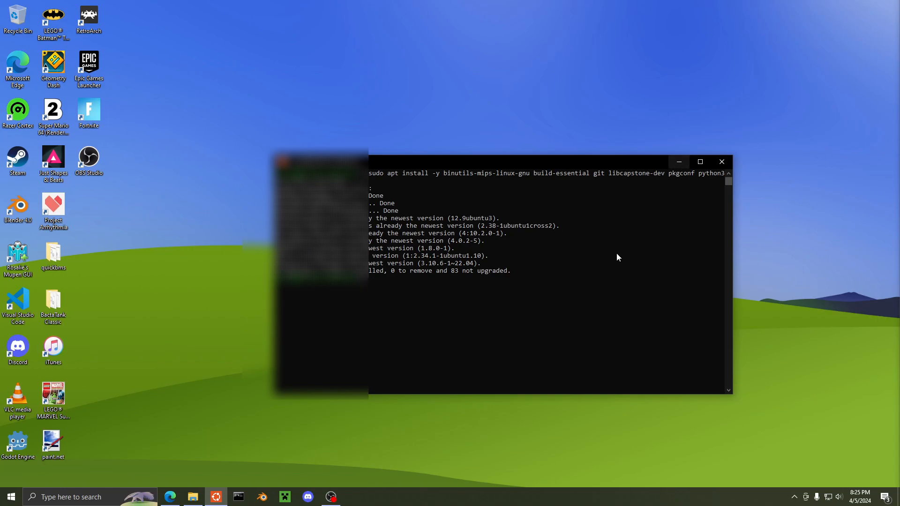
{"action": "key", "text": "alt+Tab"}
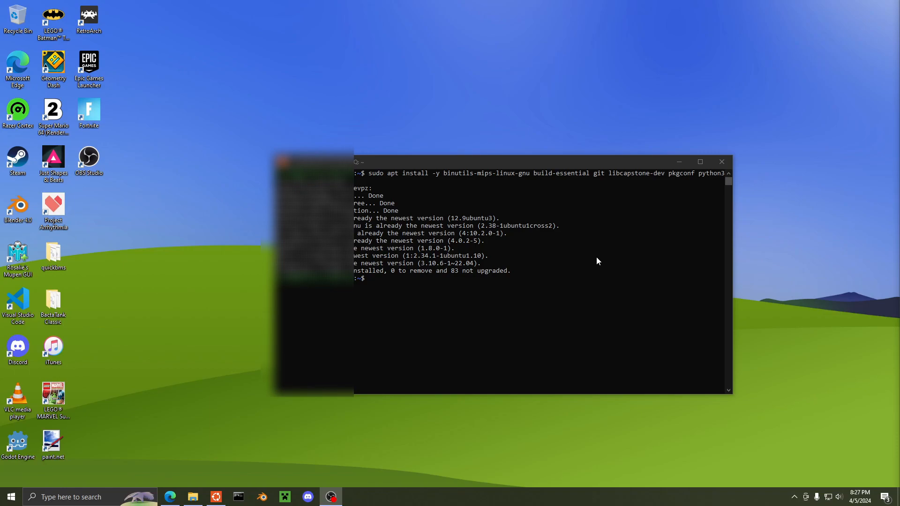
{"action": "left_click", "coordinate": [612, 311]}
{"action": "type", "text": "cd "}
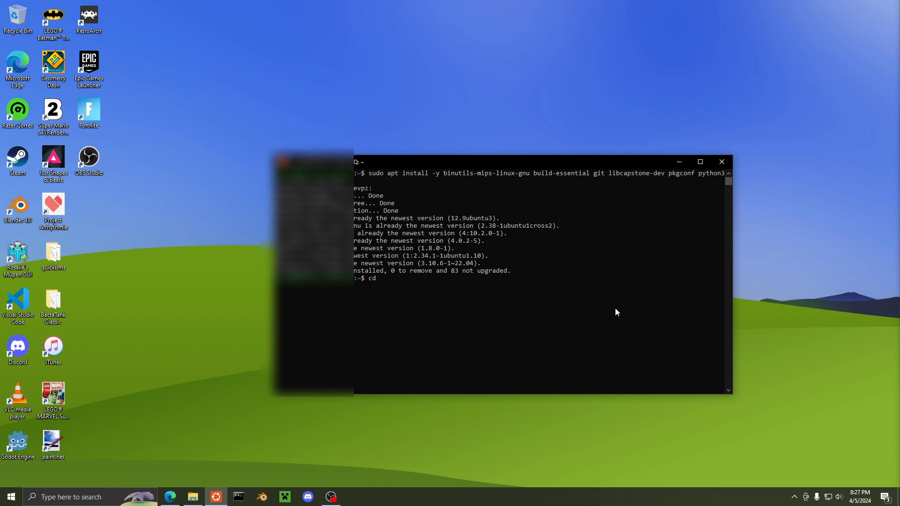
{"action": "type", "text": "/mnt/d"}
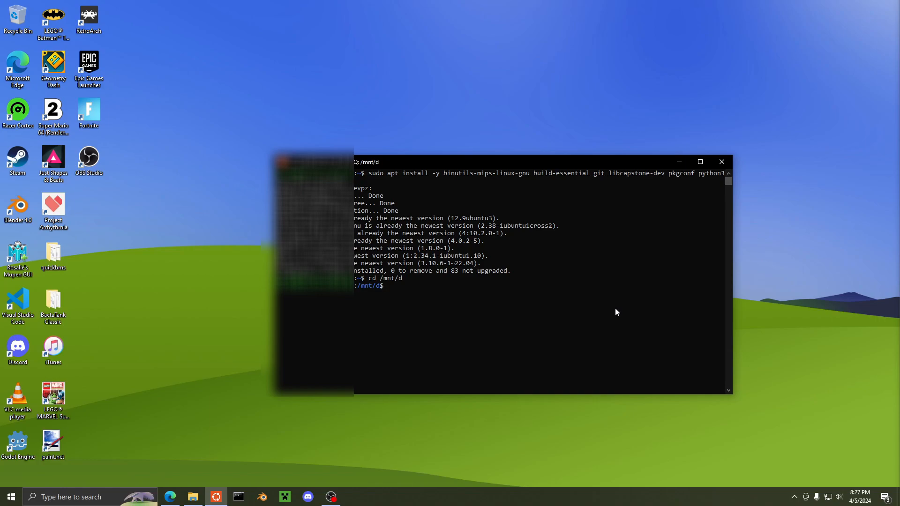
{"action": "left_click", "coordinate": [170, 497]}
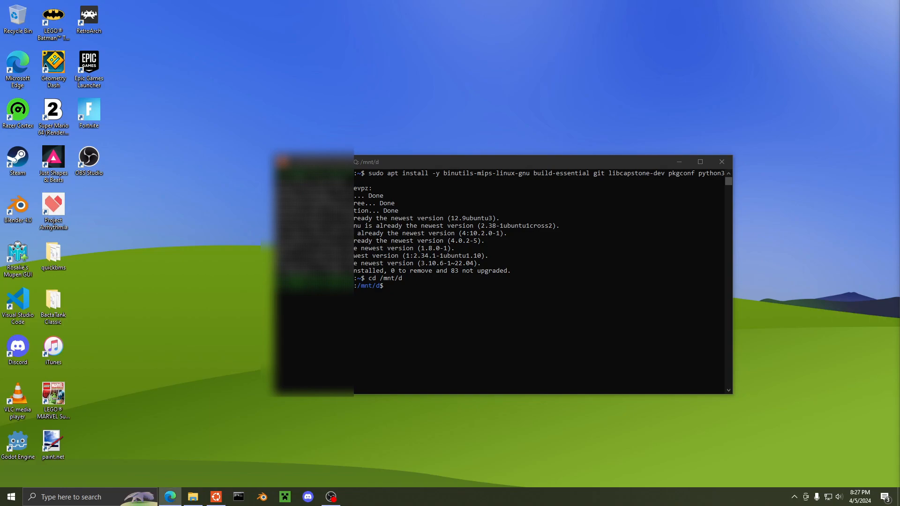
{"action": "left_click", "coordinate": [451, 298]}
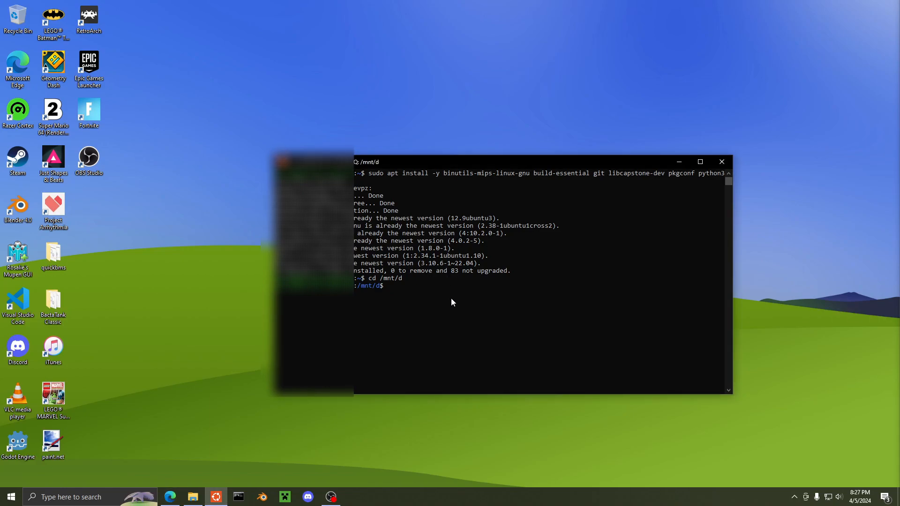
{"action": "type", "text": "git clone https://github.com/HackerN64/HackerSM64.git <name of project>"}
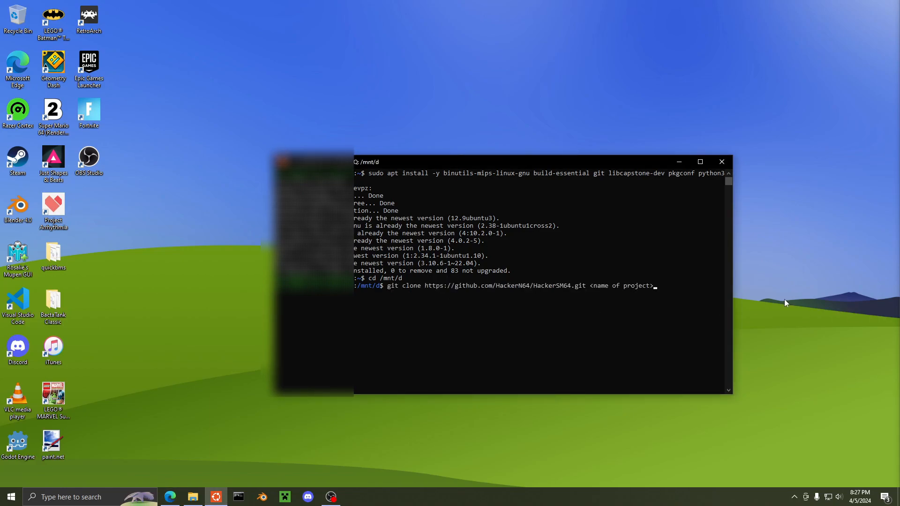
{"action": "key", "text": "BackSpace"}
{"action": "key", "text": "BackSpace"}
{"action": "key", "text": "BackSpace"}
{"action": "key", "text": "BackSpace"}
{"action": "key", "text": "BackSpace"}
{"action": "key", "text": "BackSpace"}
{"action": "key", "text": "BackSpace"}
{"action": "key", "text": "BackSpace"}
{"action": "key", "text": "BackSpace"}
{"action": "key", "text": "BackSpace"}
{"action": "type", "text": "tuto"}
{"action": "type", "text": "rial"}
{"action": "key", "text": "Return"}
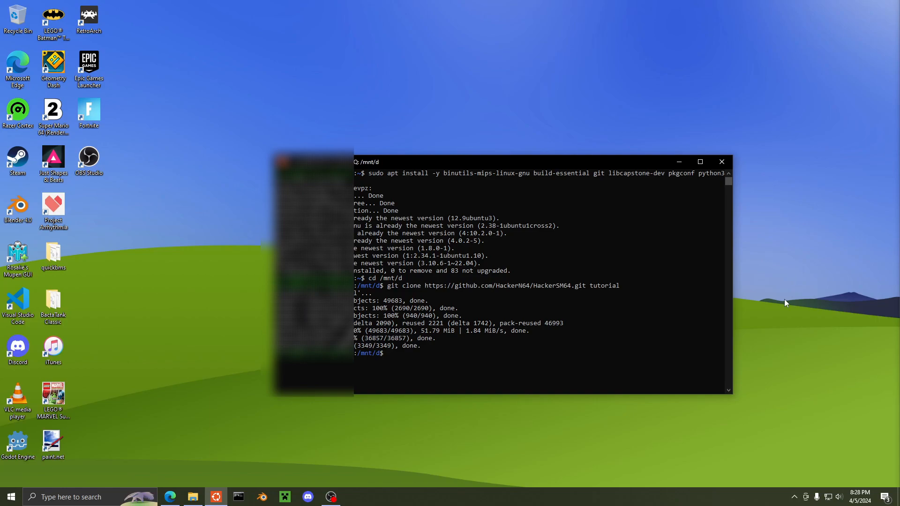
- Select and copy the finished clone output from the terminal
{"action": "left_click_drag", "start_coordinate": [432, 345], "coordinate": [317, 300]}
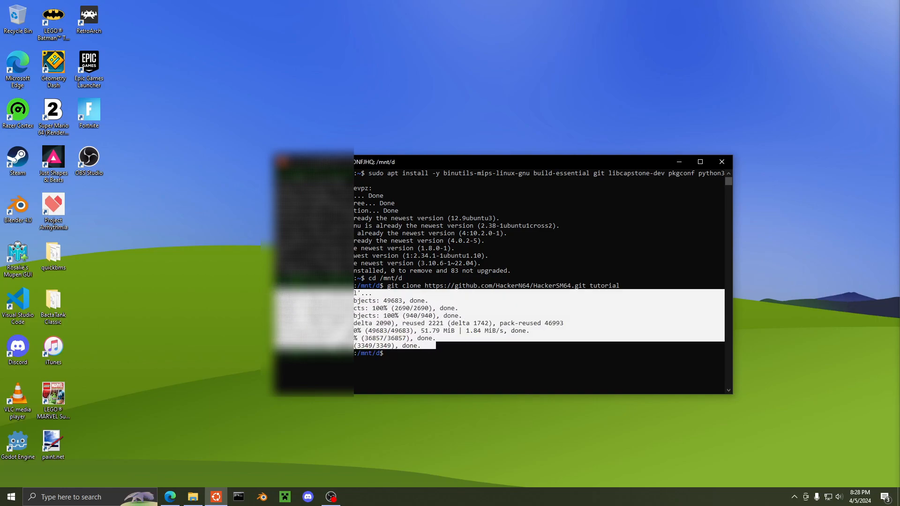
{"action": "right_click", "coordinate": [400, 355]}
- List /mnt/d with ls and spot the new tutorial folder in the output
{"action": "key", "text": "BackSpace"}
{"action": "key", "text": "BackSpace"}
{"action": "key", "text": "BackSpace"}
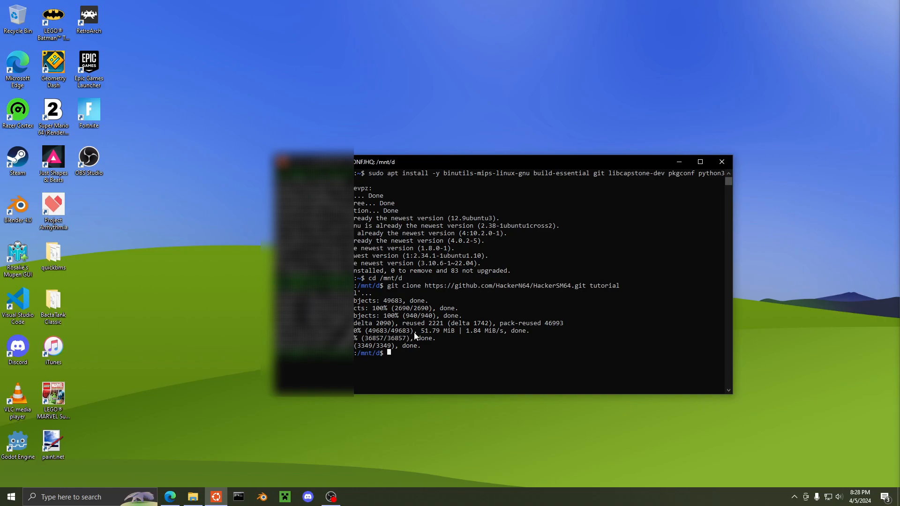
{"action": "type", "text": "ls"}
{"action": "key", "text": "Return"}
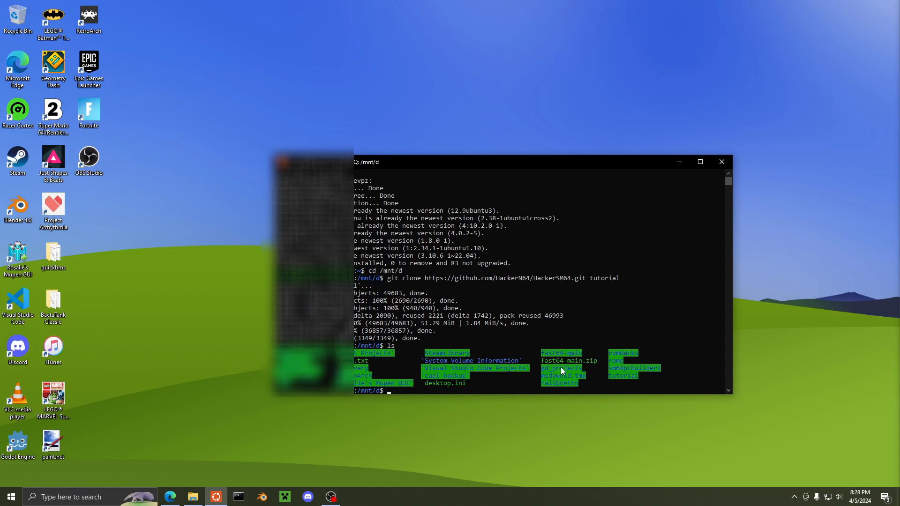
{"action": "left_click_drag", "start_coordinate": [609, 376], "coordinate": [637, 379]}
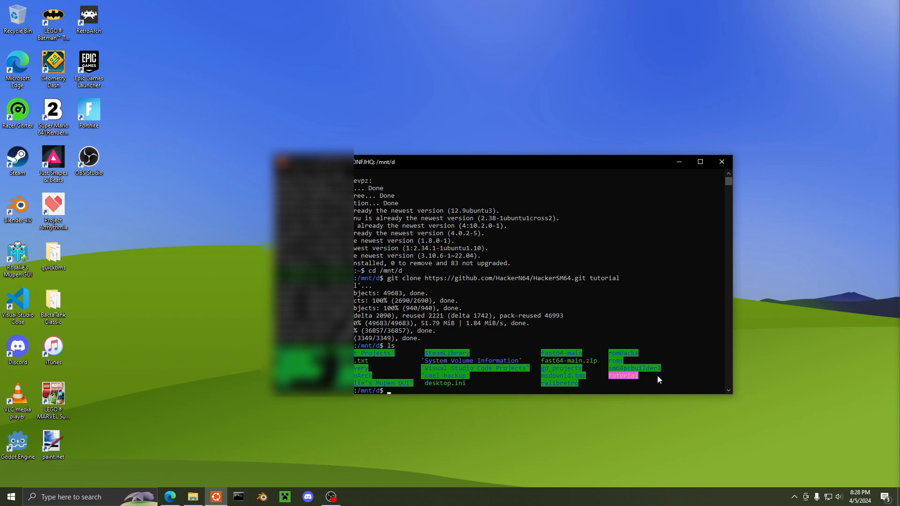
{"action": "left_click", "coordinate": [649, 379]}
{"action": "left_click", "coordinate": [392, 391]}
{"action": "type", "text": "cd "}
{"action": "type", "text": "tutorial"}
- cd into tutorial, then check in File Explorer that baserom.us.z64 sits in D:\tutorial
{"action": "key", "text": "Return"}
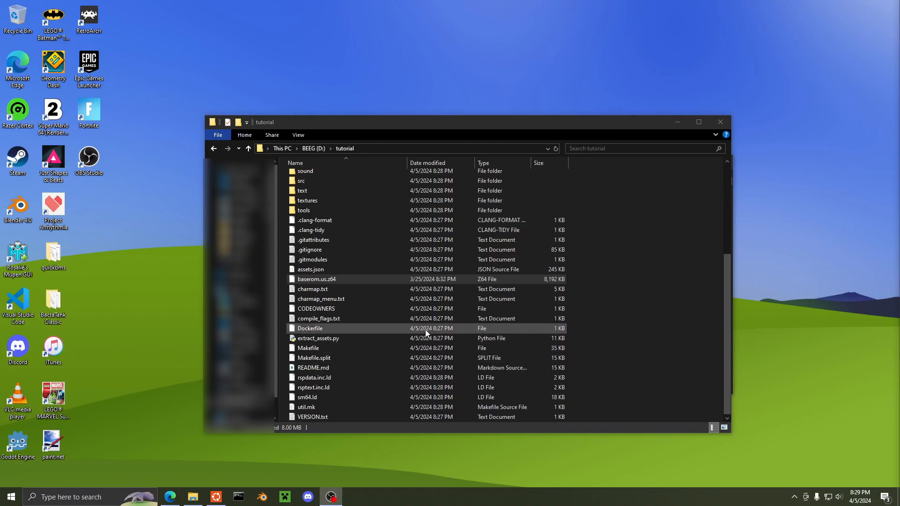
{"action": "left_click", "coordinate": [336, 298]}
{"action": "left_click", "coordinate": [342, 280]}
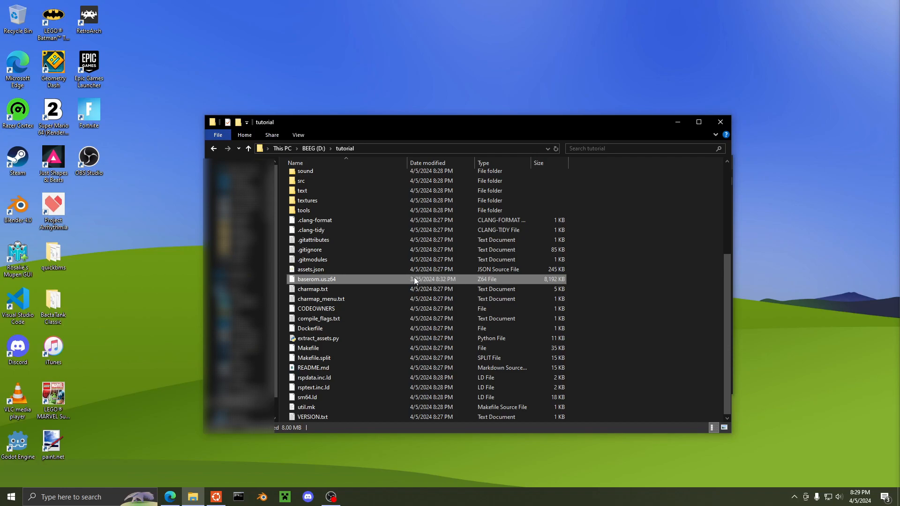
{"action": "scroll", "coordinate": [415, 279], "scroll_direction": "up", "scroll_amount": 3}
{"action": "scroll", "coordinate": [414, 279], "scroll_direction": "down", "scroll_amount": 3}
- Run make (without -j) at /mnt/d/tutorial to build build/us_n64/sm64.z64
{"action": "left_click", "coordinate": [680, 124]}
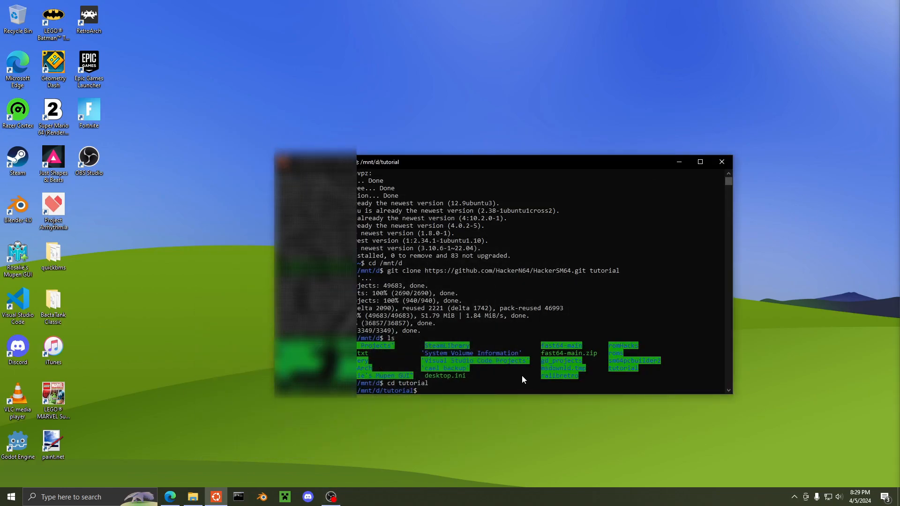
{"action": "type", "text": "make -"}
{"action": "type", "text": "j"}
{"action": "key", "text": "BackSpace"}
{"action": "key", "text": "BackSpace"}
{"action": "key", "text": "BackSpace"}
{"action": "key", "text": "Return"}
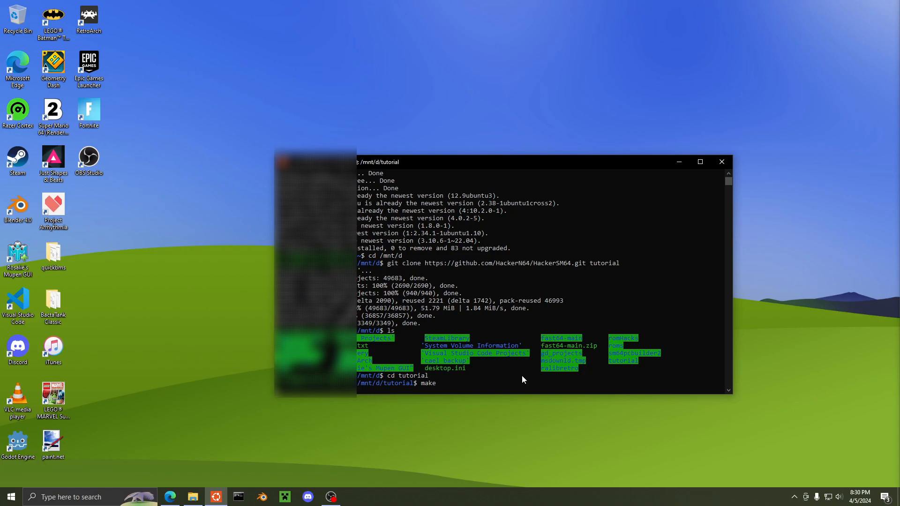
{"action": "key", "text": "Return"}
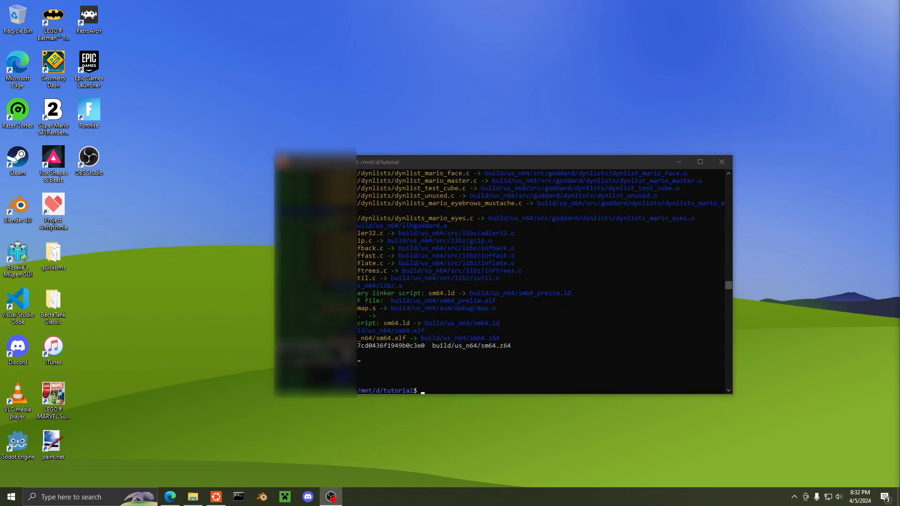
{"action": "left_click", "coordinate": [349, 357]}
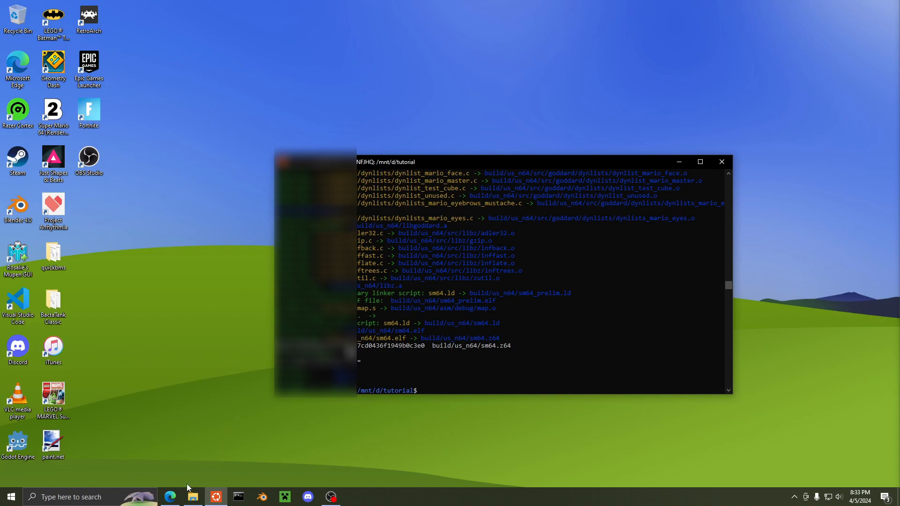
- Browse into tutorial\build\us_n64 in File Explorer and select the compiled sm64.z64 ROM
{"action": "left_click", "coordinate": [192, 497]}
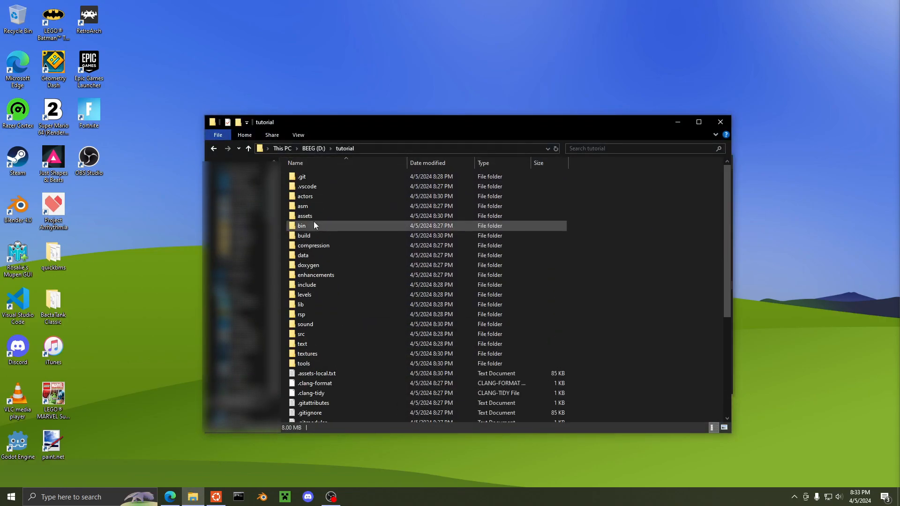
{"action": "double_click", "coordinate": [306, 238]}
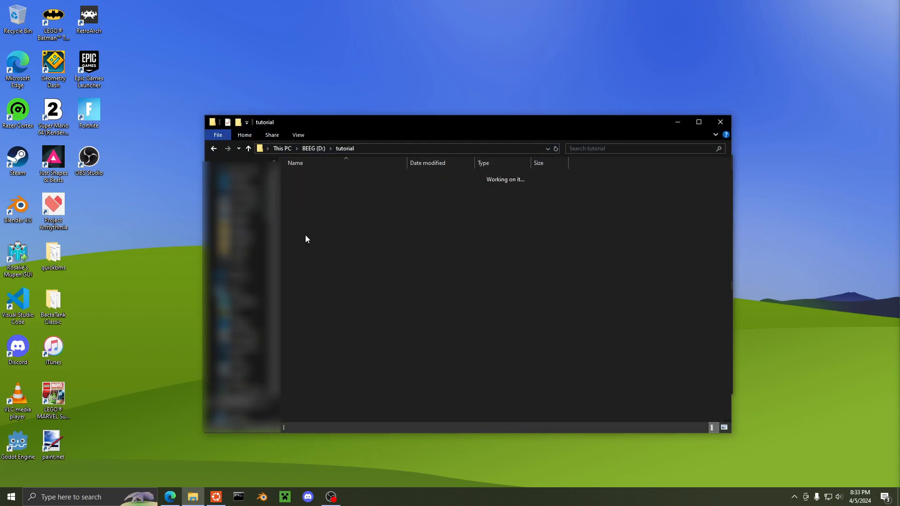
{"action": "double_click", "coordinate": [316, 175]}
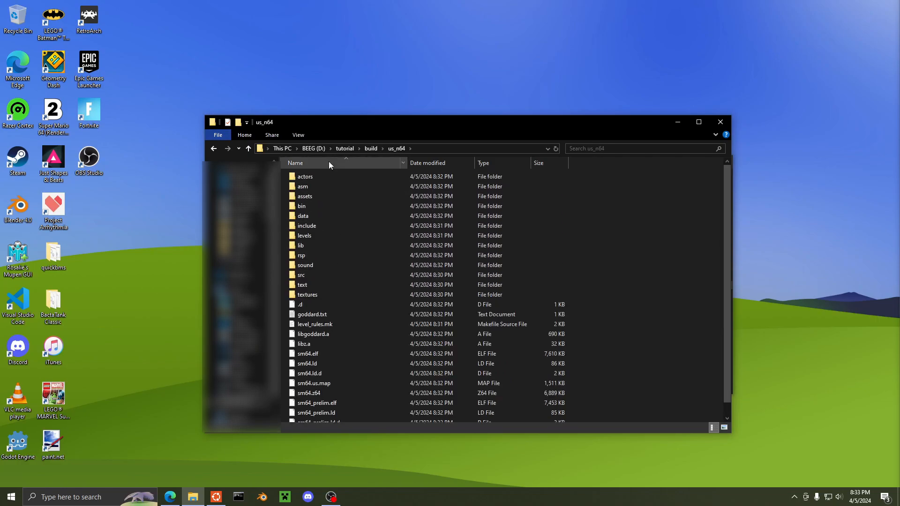
{"action": "scroll", "coordinate": [324, 295], "scroll_direction": "down", "scroll_amount": 1}
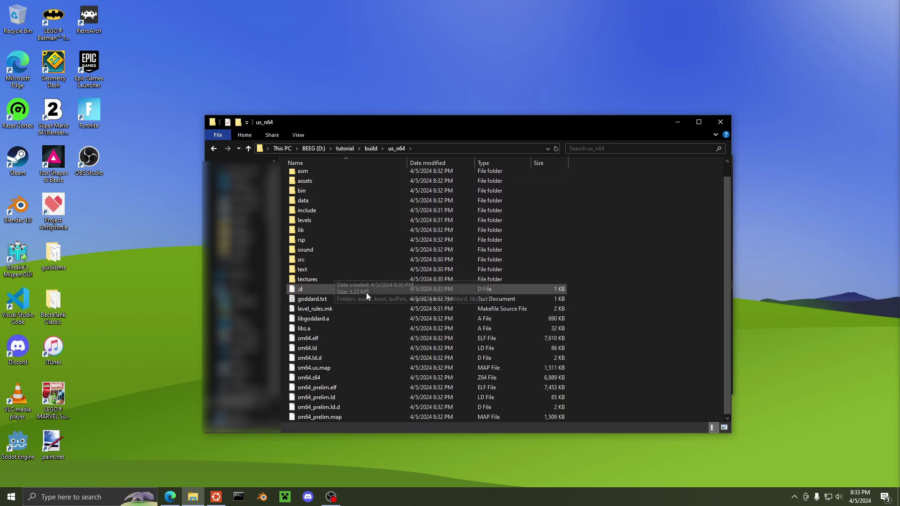
{"action": "left_click", "coordinate": [320, 378]}
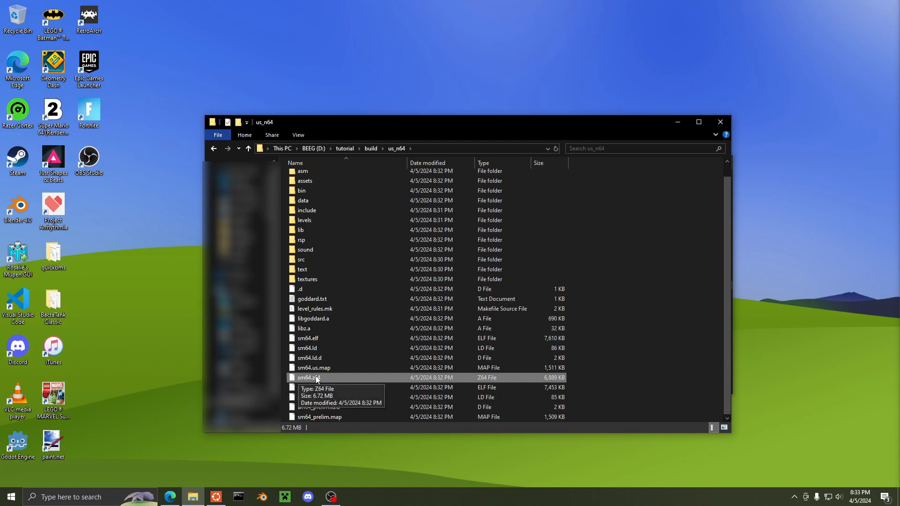